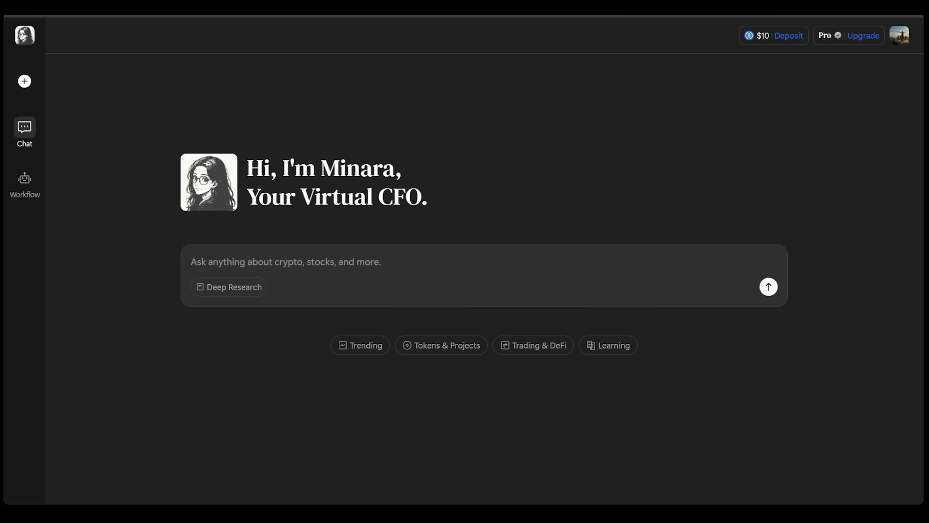
Check the wallet details from the account menu, then ask why Nvidia surged this week
{"action": "left_click", "coordinate": [899, 35]}
{"action": "left_click", "coordinate": [755, 221]}
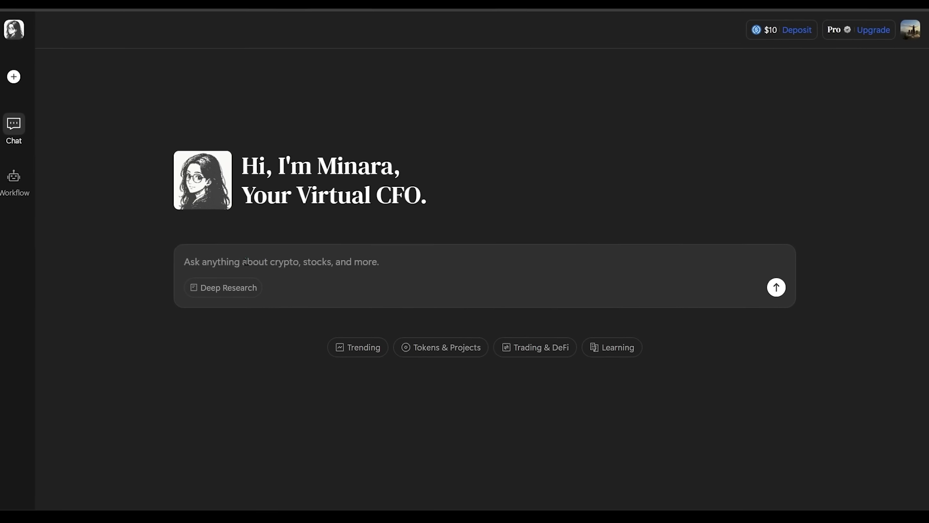
{"action": "type", "text": "Why did Nvidia surge this week, and what's driving the move?"}
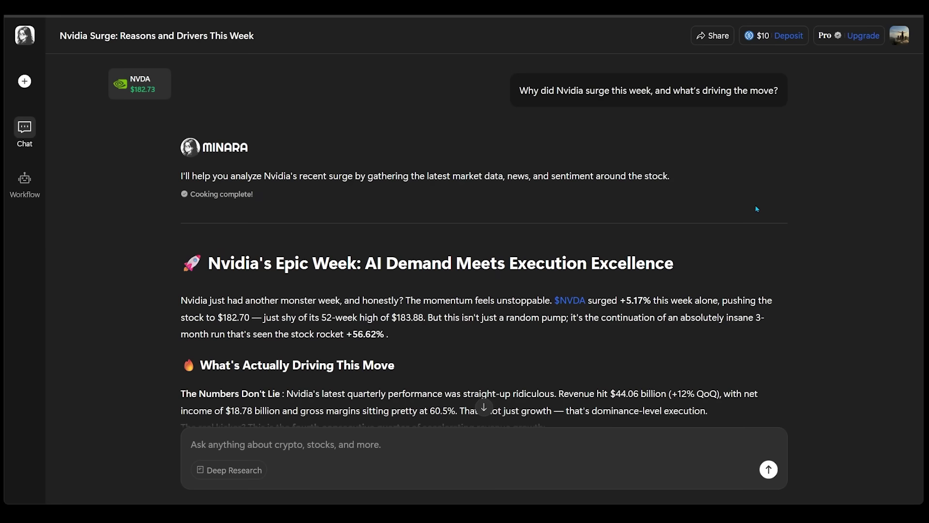
{"action": "scroll", "coordinate": [769, 203], "scroll_direction": "down", "scroll_amount": 1}
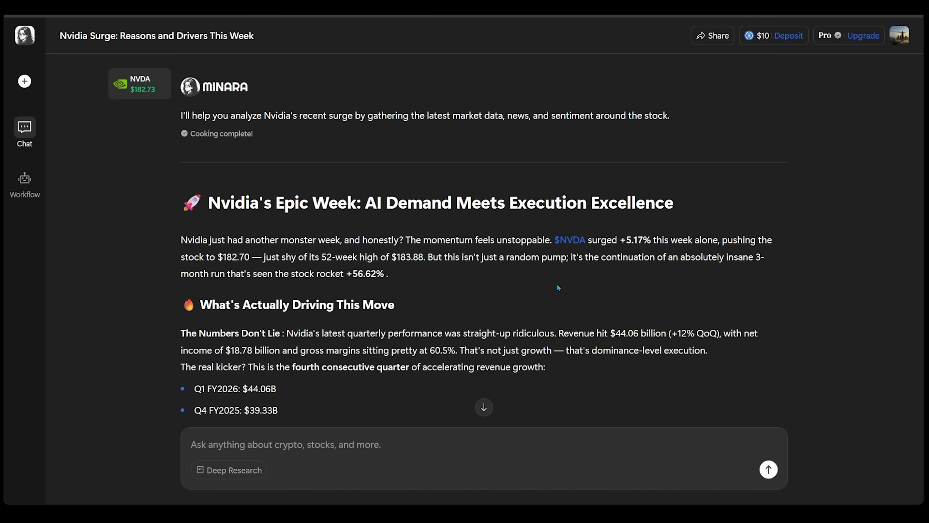
Read the Nvidia analysis down to its verdict, disclaimer and five suggested follow-up questions
{"action": "scroll", "coordinate": [206, 134], "scroll_direction": "down", "scroll_amount": 3}
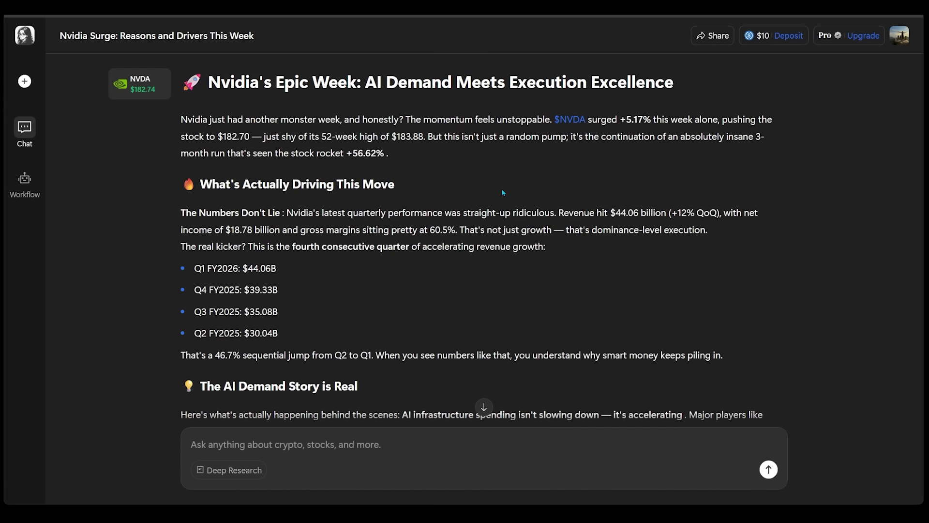
{"action": "scroll", "coordinate": [163, 171], "scroll_direction": "down", "scroll_amount": 4}
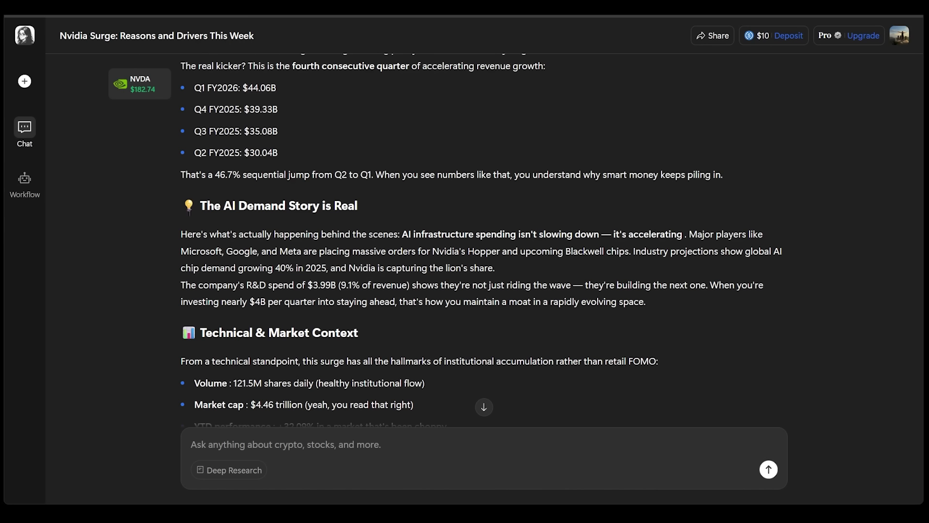
{"action": "scroll", "coordinate": [238, 193], "scroll_direction": "down", "scroll_amount": 3}
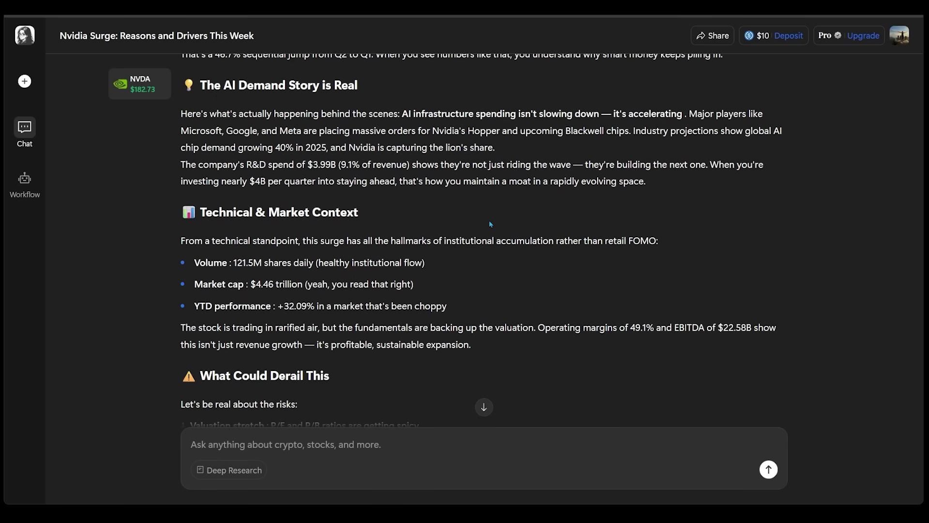
{"action": "scroll", "coordinate": [490, 224], "scroll_direction": "down", "scroll_amount": 4}
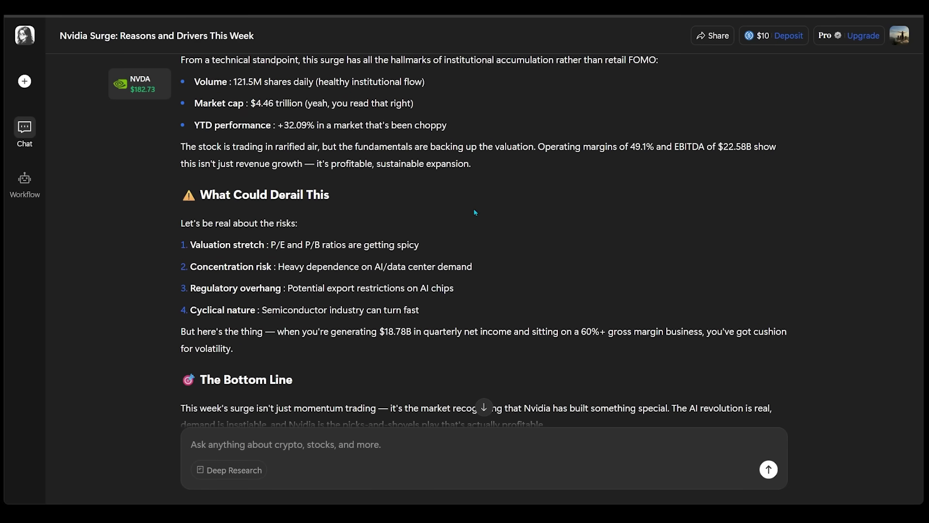
{"action": "scroll", "coordinate": [475, 213], "scroll_direction": "down", "scroll_amount": 4}
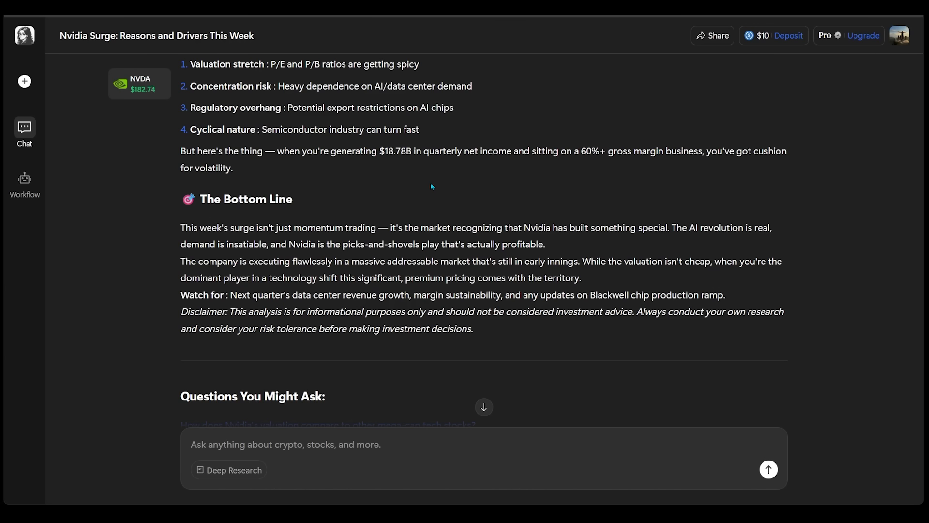
{"action": "scroll", "coordinate": [581, 355], "scroll_direction": "down", "scroll_amount": 3}
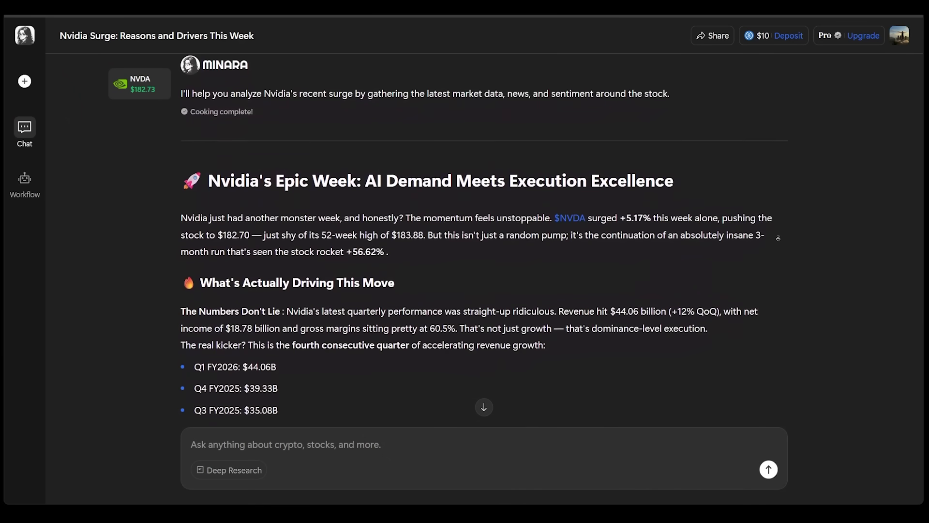
Scroll through the rest of the Nvidia answer
{"action": "scroll", "coordinate": [778, 237], "scroll_direction": "down", "scroll_amount": 1}
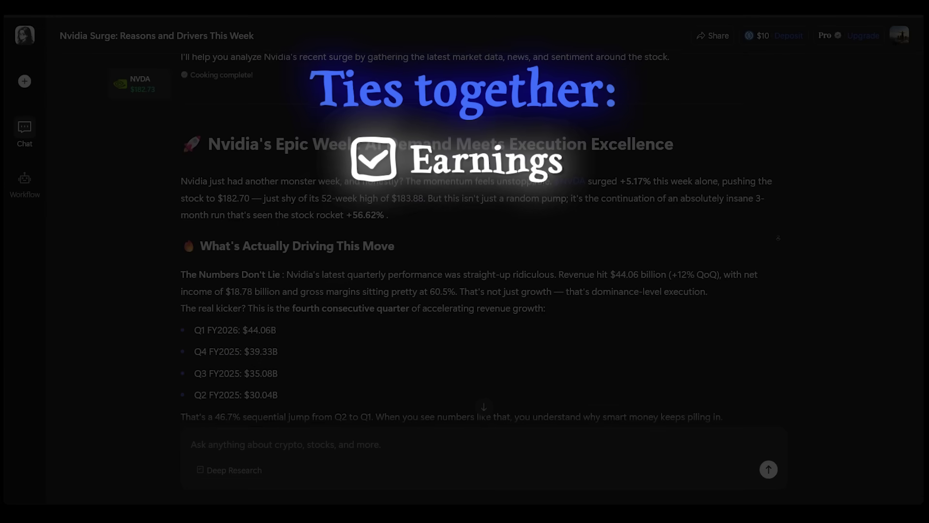
{"action": "scroll", "coordinate": [778, 238], "scroll_direction": "down", "scroll_amount": 1}
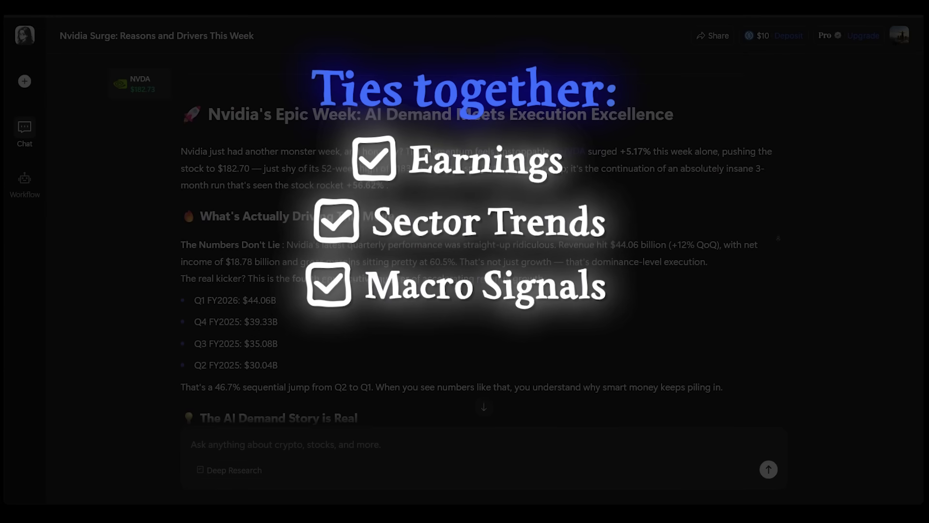
{"action": "scroll", "coordinate": [778, 238], "scroll_direction": "down", "scroll_amount": 1}
{"action": "scroll", "coordinate": [777, 238], "scroll_direction": "down", "scroll_amount": 1}
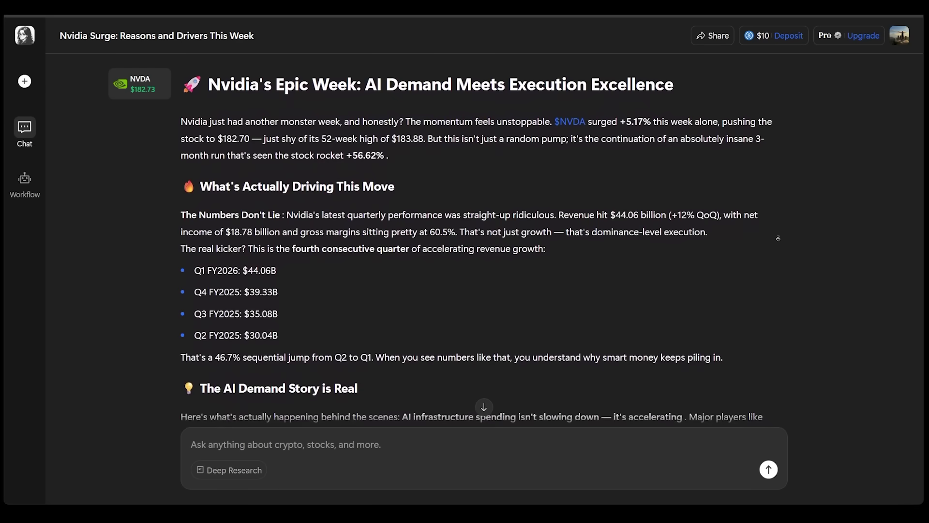
{"action": "scroll", "coordinate": [777, 237], "scroll_direction": "down", "scroll_amount": 1}
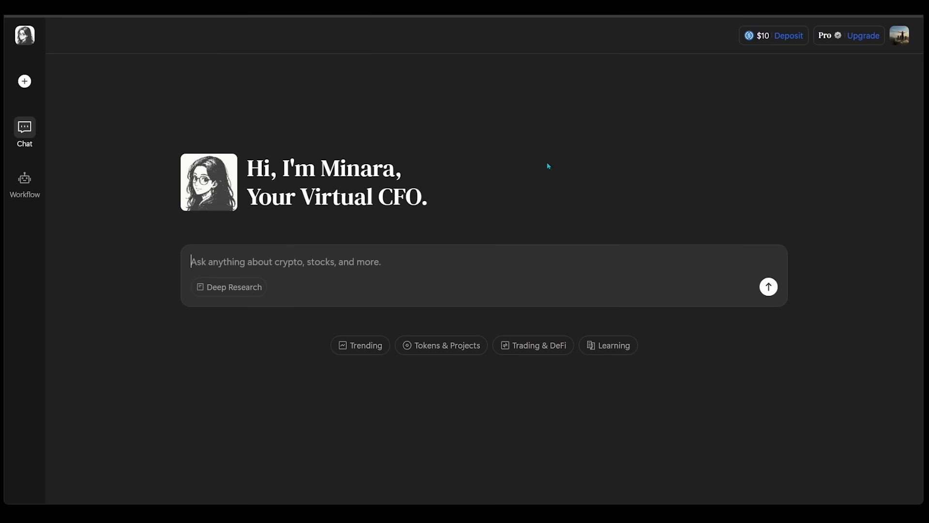
Send the question on allocating $100,000 of idle funds for moderate-risk growth
{"action": "type", "text": "I have $100,000 in idle funds. How should I allocate for growth with moderate risk?"}
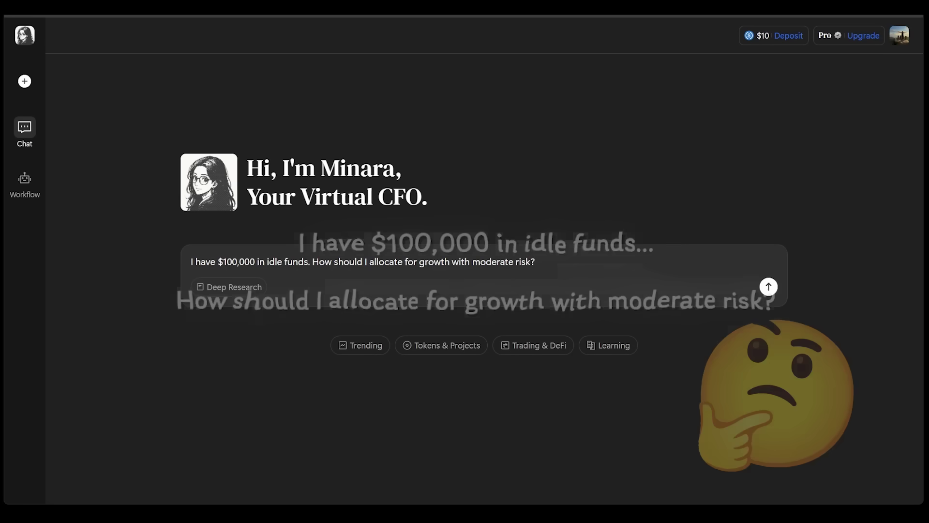
{"action": "left_click", "coordinate": [768, 288]}
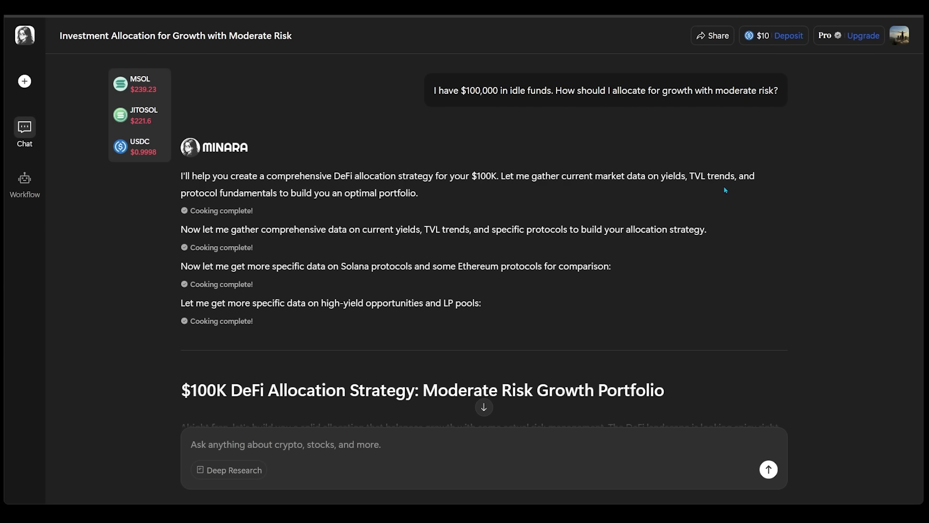
Review the Core Projects APY table and the Layer I (50%) and Layer II (30%) allocations
{"action": "scroll", "coordinate": [803, 198], "scroll_direction": "down", "scroll_amount": 6}
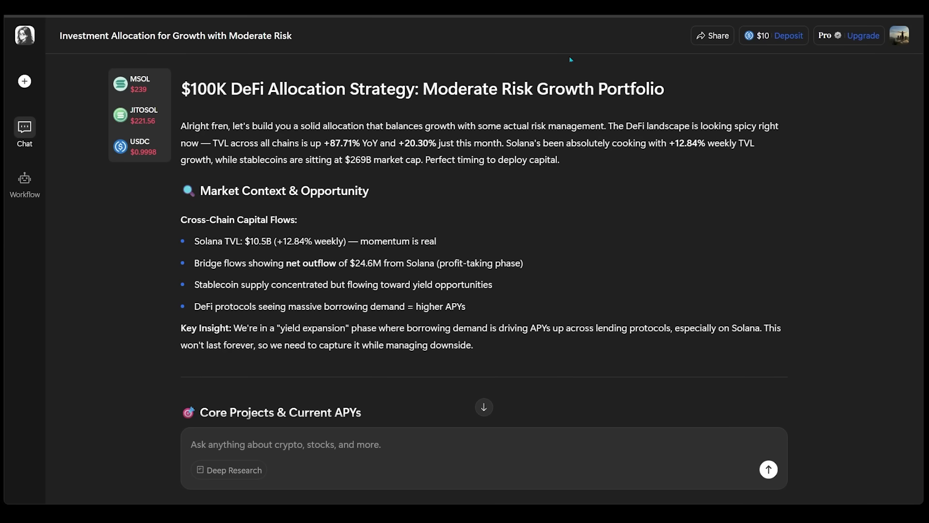
{"action": "scroll", "coordinate": [568, 116], "scroll_direction": "down", "scroll_amount": 1}
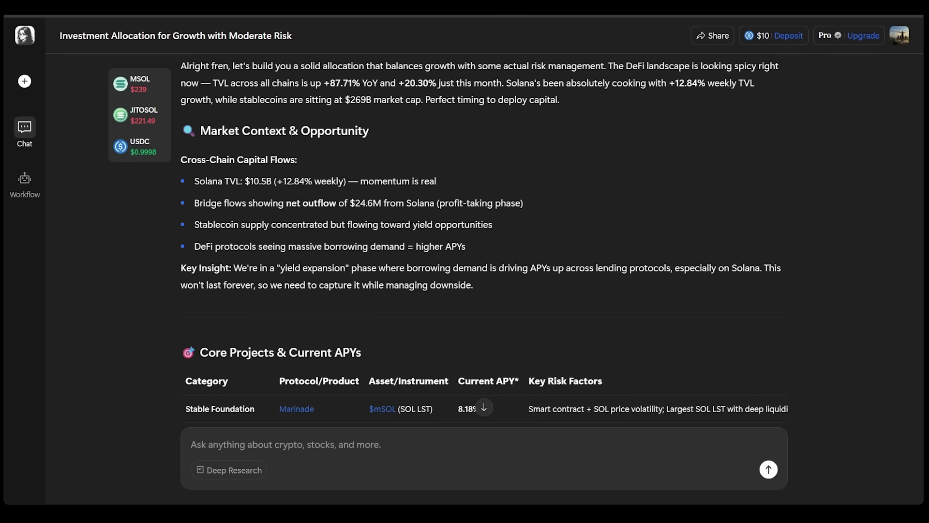
{"action": "scroll", "coordinate": [531, 111], "scroll_direction": "down", "scroll_amount": 3}
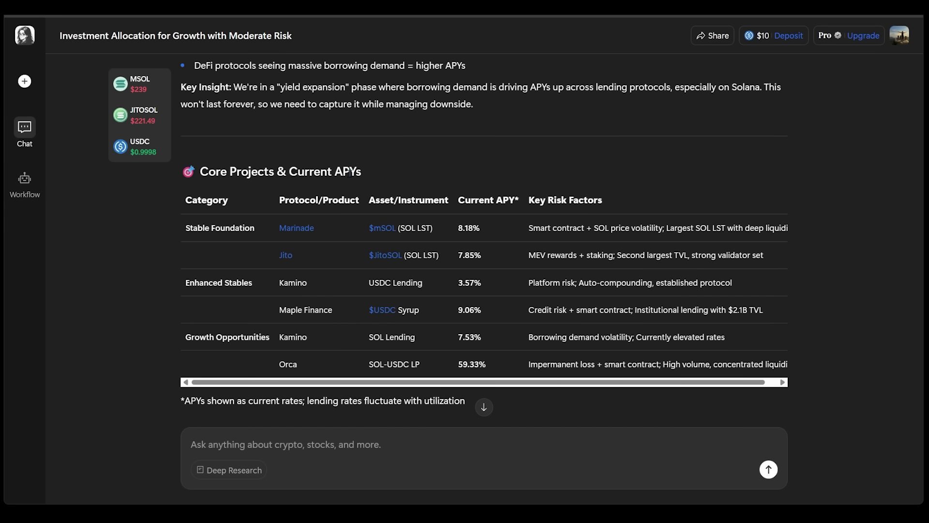
{"action": "scroll", "coordinate": [652, 130], "scroll_direction": "down", "scroll_amount": 7}
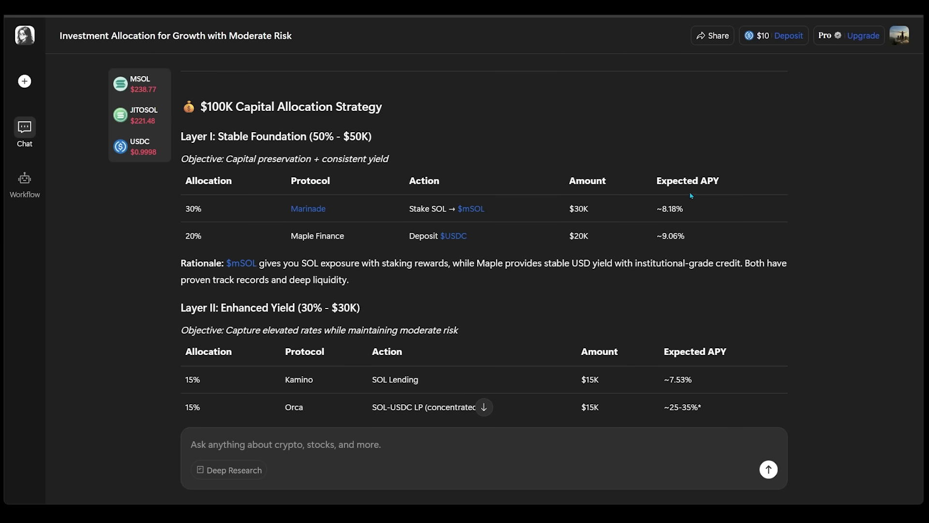
Review the rebalancing workflow: monthly trigger, portfolio risk analysis, risk signal check and alert emails
{"action": "scroll", "coordinate": [685, 199], "scroll_direction": "down", "scroll_amount": 3}
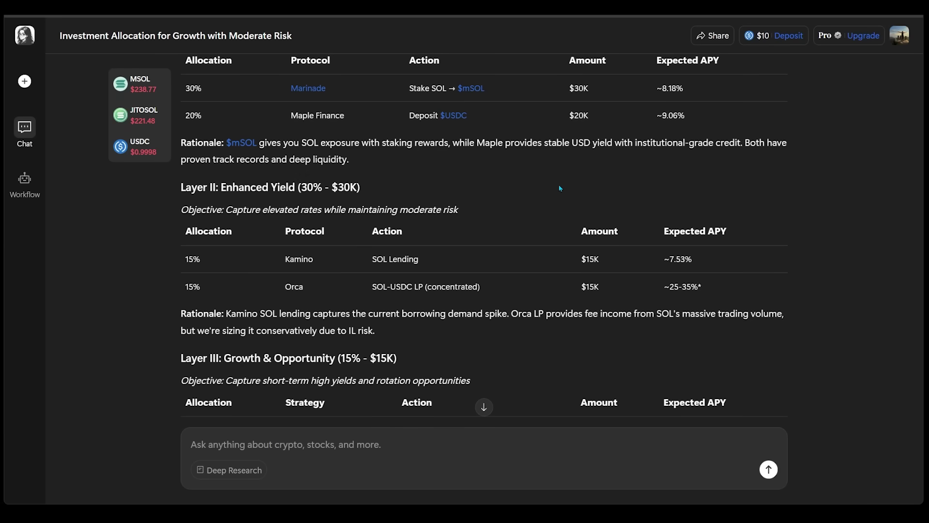
{"action": "scroll", "coordinate": [429, 97], "scroll_direction": "down", "scroll_amount": 1}
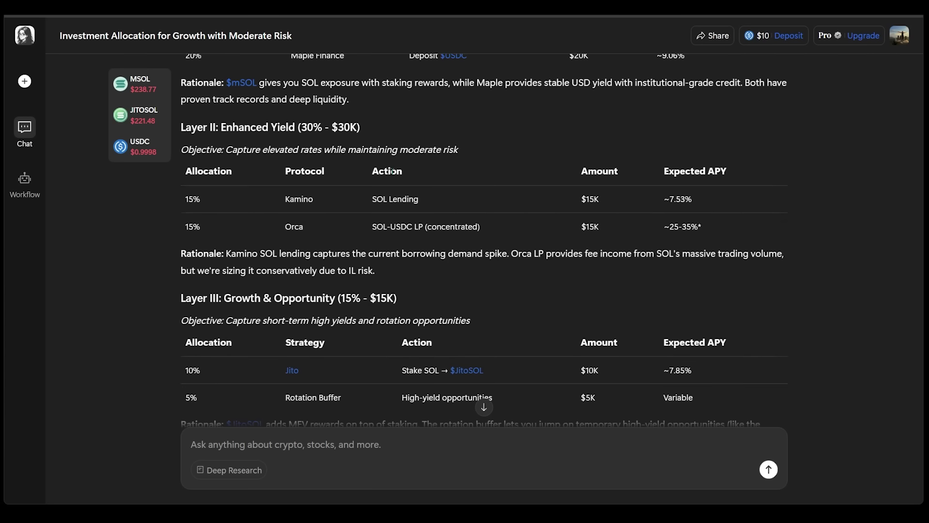
{"action": "scroll", "coordinate": [392, 170], "scroll_direction": "down", "scroll_amount": 2}
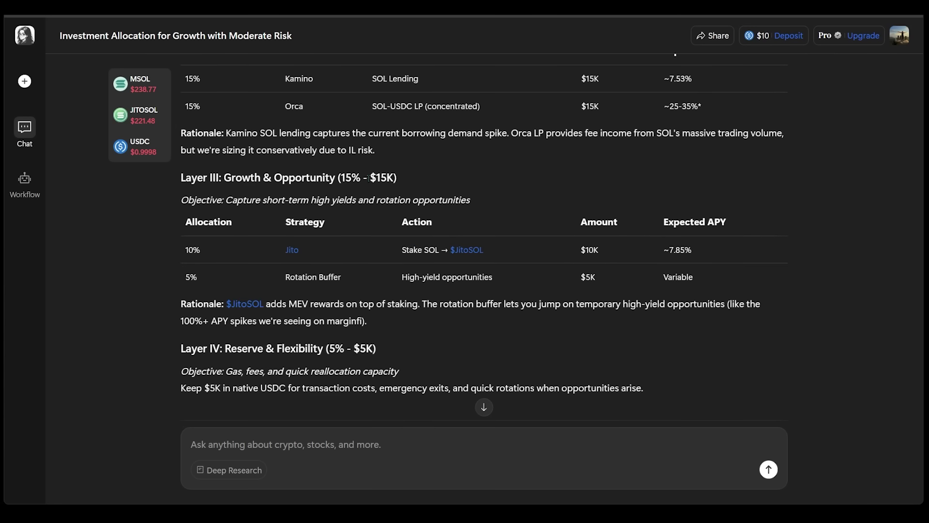
{"action": "scroll", "coordinate": [463, 182], "scroll_direction": "down", "scroll_amount": 2}
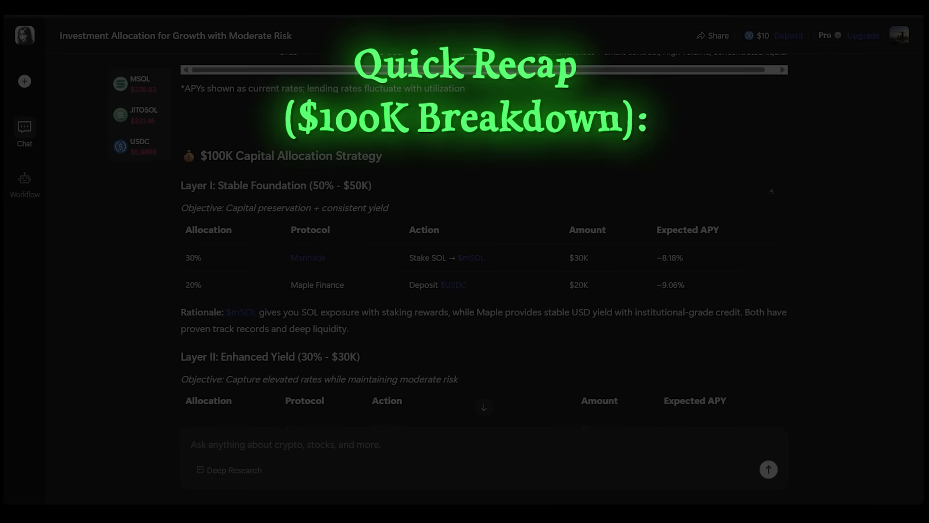
{"action": "scroll", "coordinate": [772, 191], "scroll_direction": "down", "scroll_amount": 1}
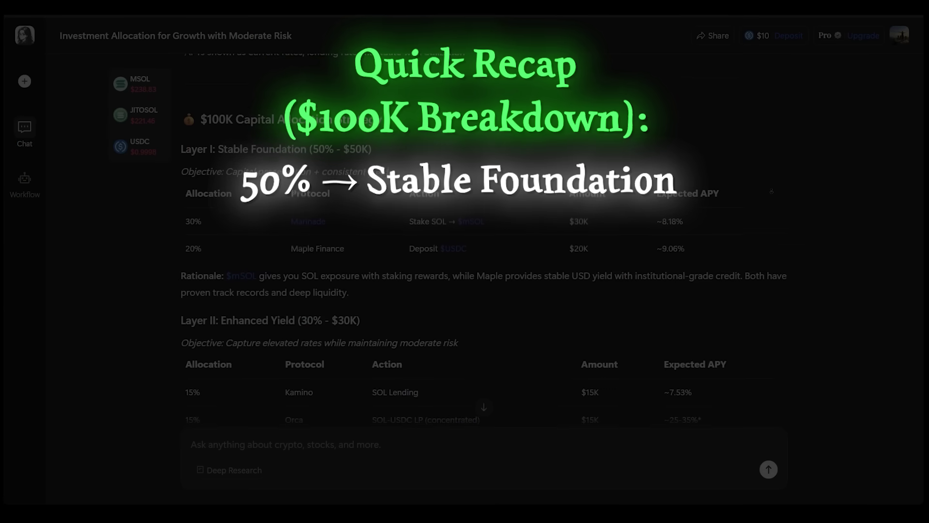
{"action": "scroll", "coordinate": [772, 191], "scroll_direction": "down", "scroll_amount": 1}
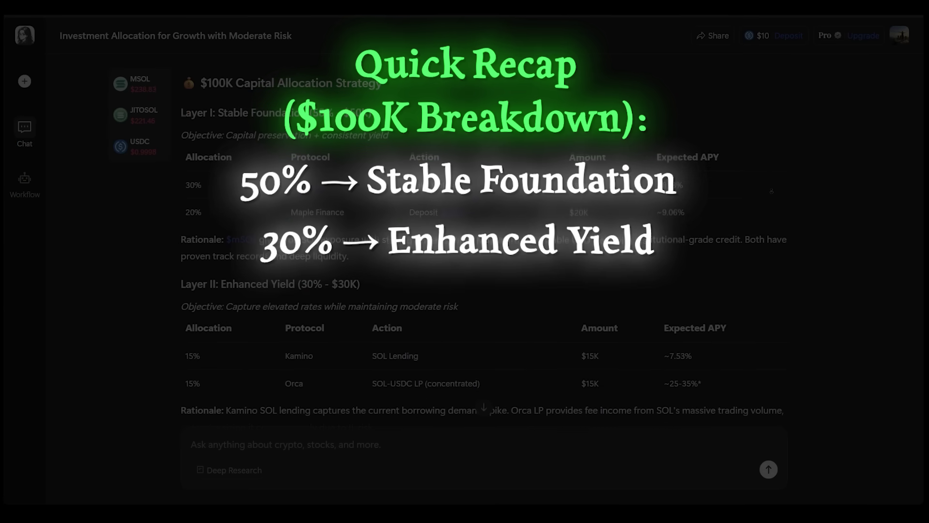
{"action": "scroll", "coordinate": [771, 191], "scroll_direction": "down", "scroll_amount": 1}
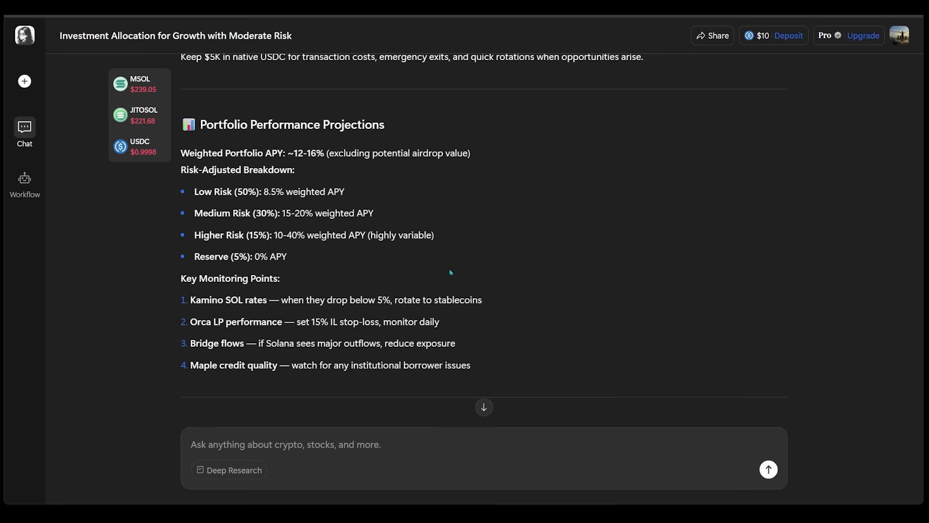
{"action": "scroll", "coordinate": [881, 263], "scroll_direction": "down", "scroll_amount": 6}
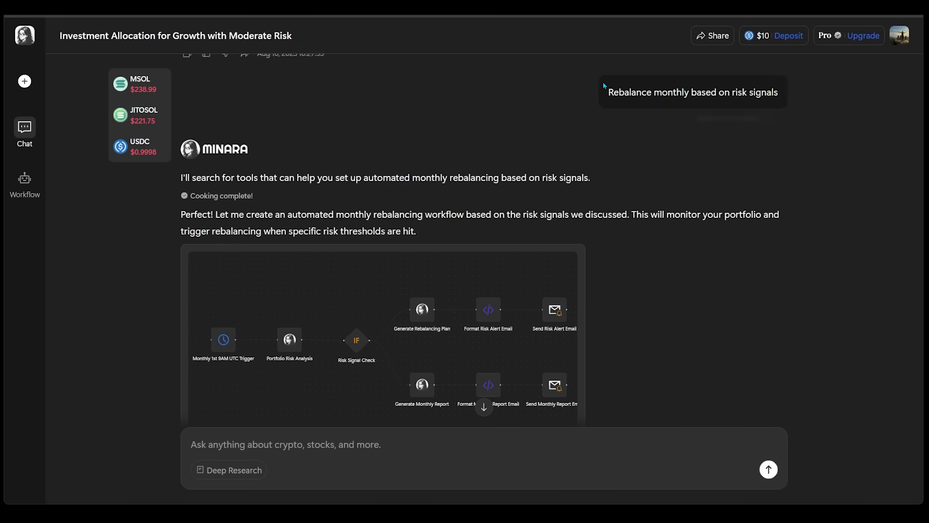
Read the workflow summary covering schedule, risk thresholds and monthly reports
{"action": "scroll", "coordinate": [425, 124], "scroll_direction": "down", "scroll_amount": 1}
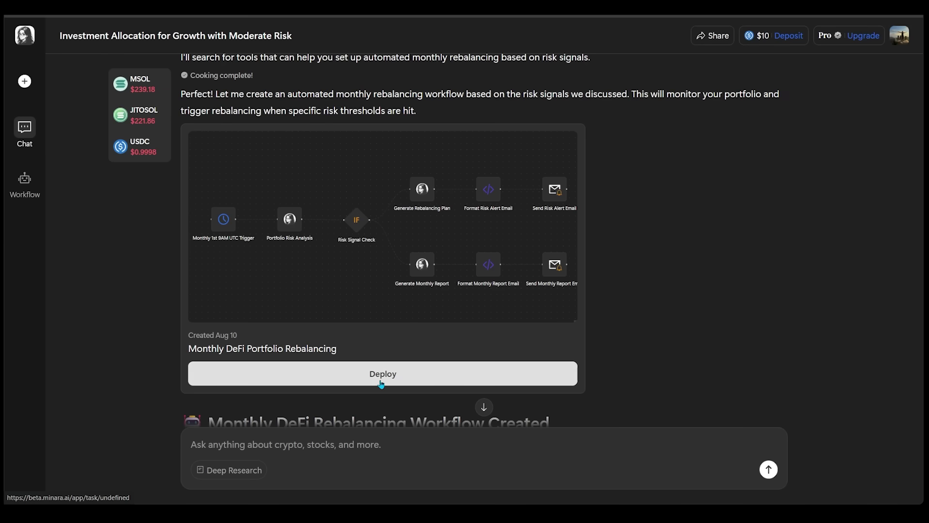
{"action": "scroll", "coordinate": [672, 208], "scroll_direction": "down", "scroll_amount": 3}
{"action": "scroll", "coordinate": [673, 209], "scroll_direction": "down", "scroll_amount": 3}
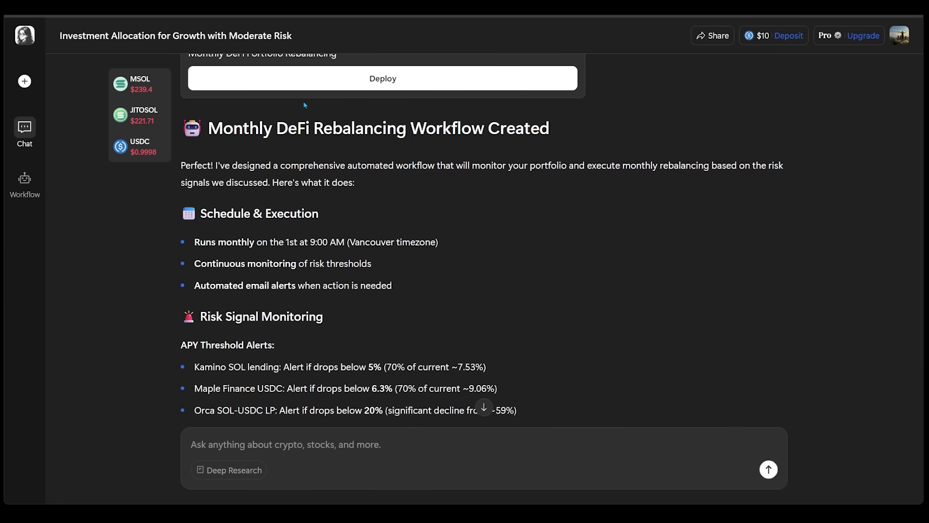
{"action": "scroll", "coordinate": [532, 145], "scroll_direction": "down", "scroll_amount": 1}
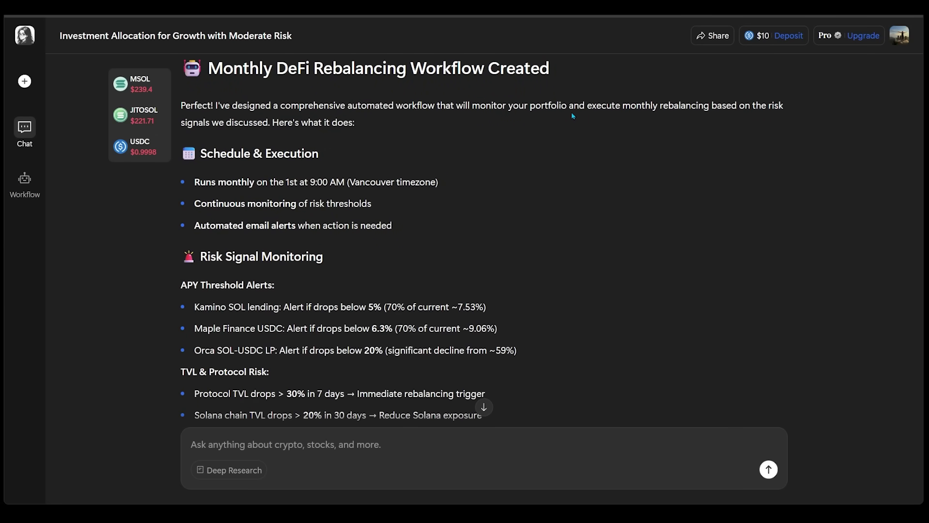
{"action": "scroll", "coordinate": [293, 169], "scroll_direction": "down", "scroll_amount": 1}
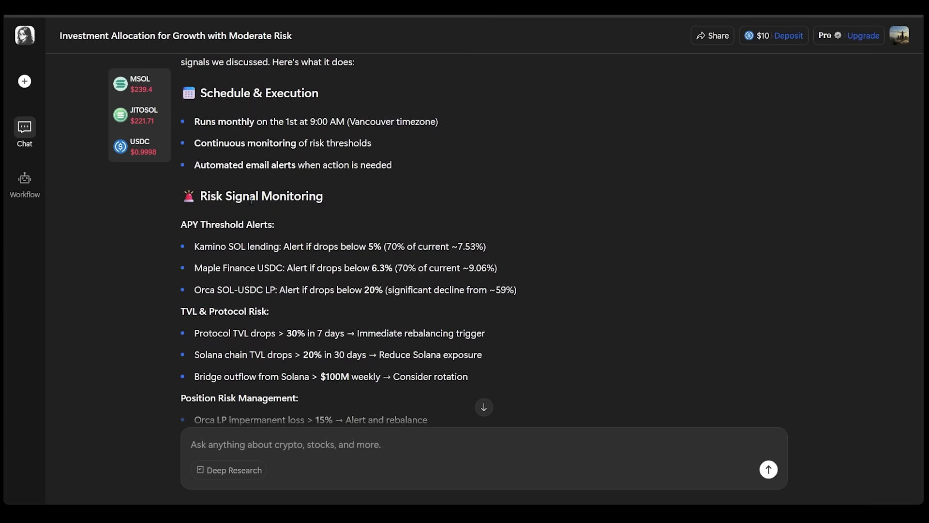
{"action": "scroll", "coordinate": [251, 199], "scroll_direction": "down", "scroll_amount": 6}
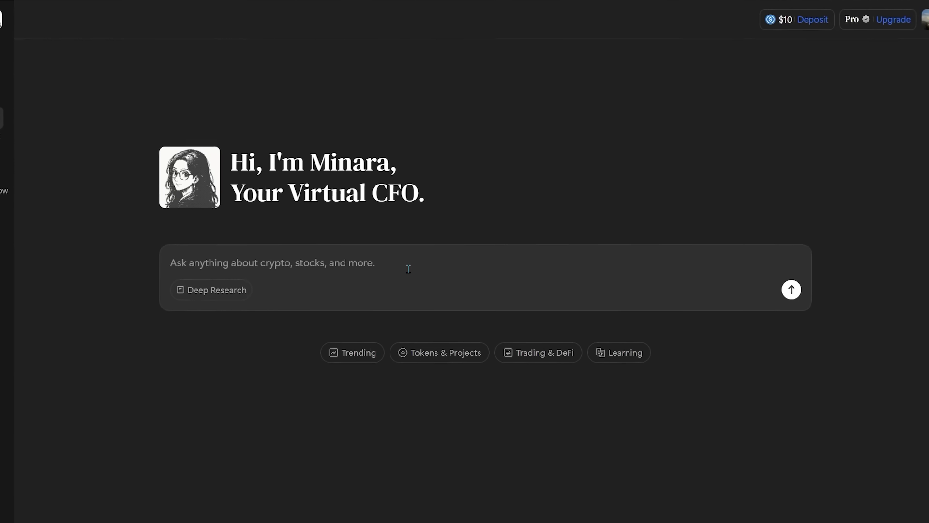
Request a 5% Bitcoin rise alert and review the $124,424.58 alert workflow draft
{"action": "type", "text": "Set an alert and notify me when Bitcoin rises 5% from its current price"}
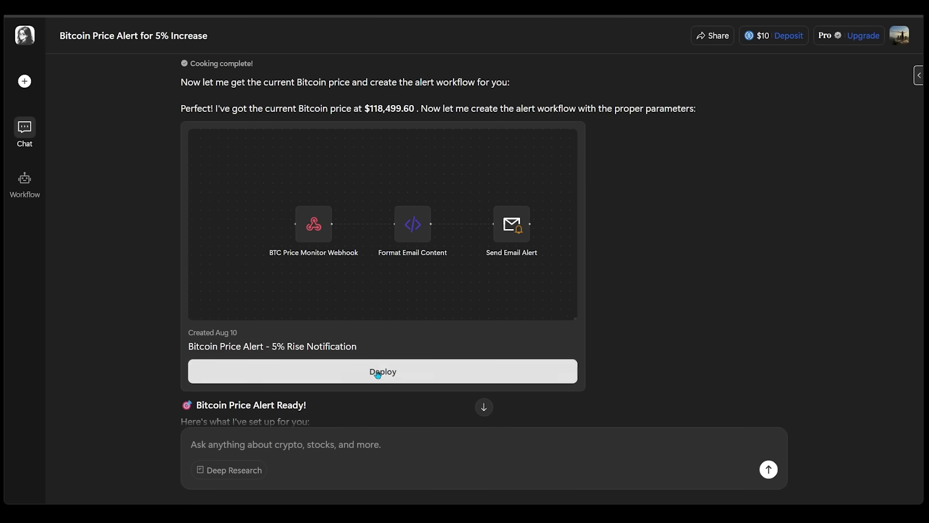
{"action": "scroll", "coordinate": [383, 375], "scroll_direction": "down", "scroll_amount": 7}
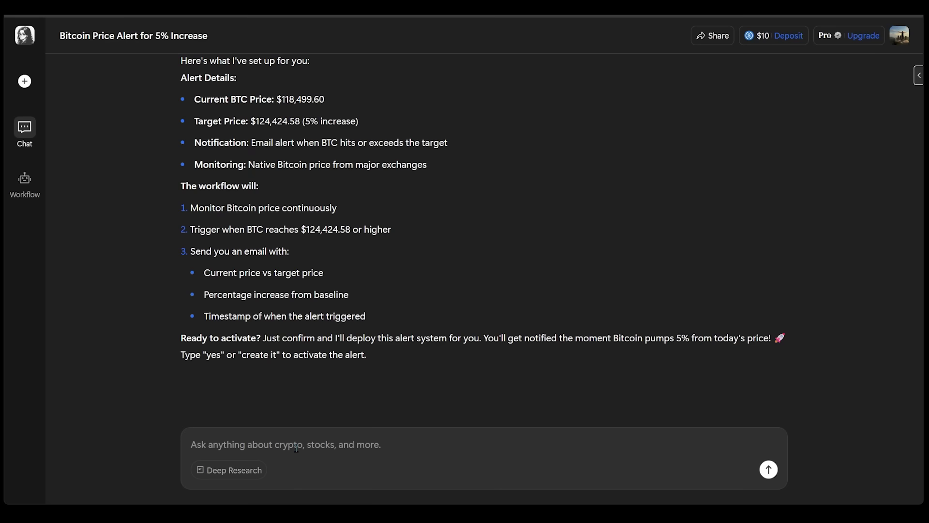
Send the requests for conditional buys, daily 9 AM recap emails and weekly portfolio summaries
{"action": "type", "text": "-Execute a buy when your conditions are met, all with natural language commands. -Track and manage your portfolio by telling Minara to send daily market recap emails at 9 AM. -Set up a workflow to log and summarize your portfolio performance weekly."}
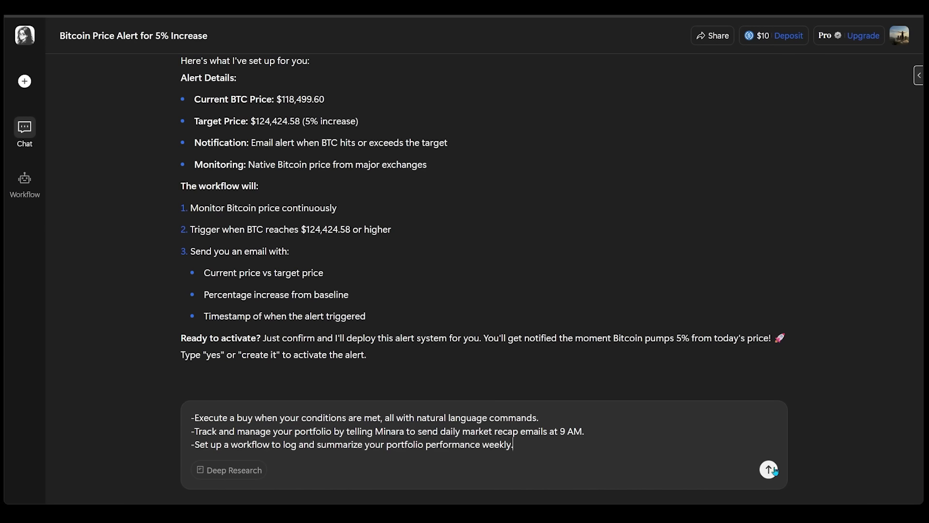
{"action": "left_click", "coordinate": [768, 469]}
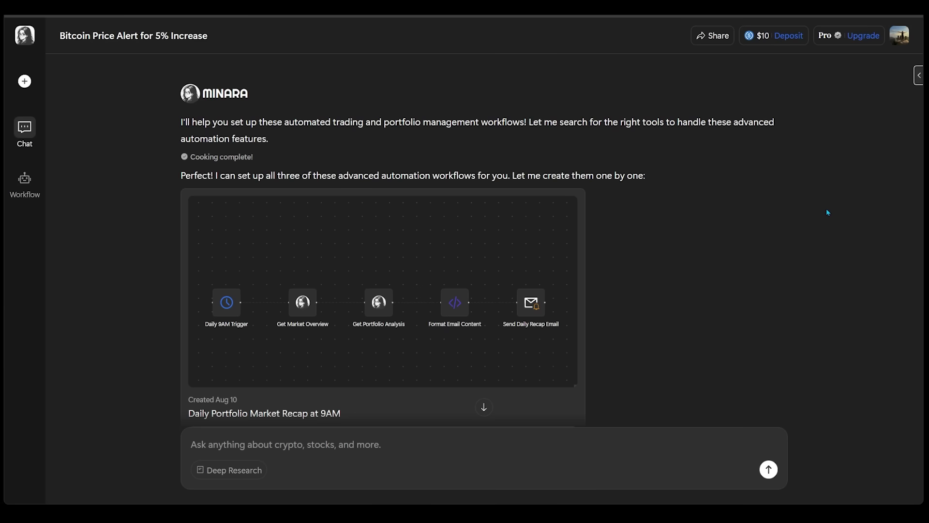
{"action": "scroll", "coordinate": [781, 217], "scroll_direction": "down", "scroll_amount": 1}
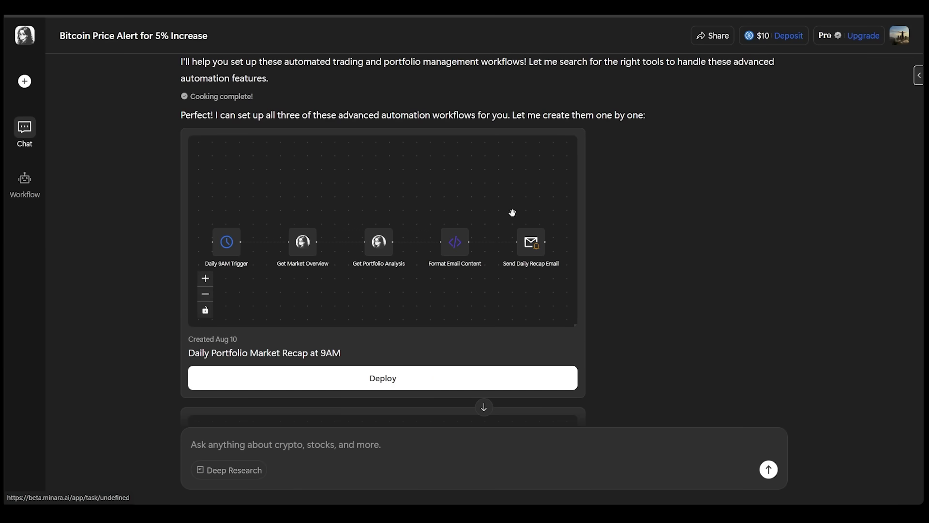
{"action": "scroll", "coordinate": [735, 228], "scroll_direction": "down", "scroll_amount": 4}
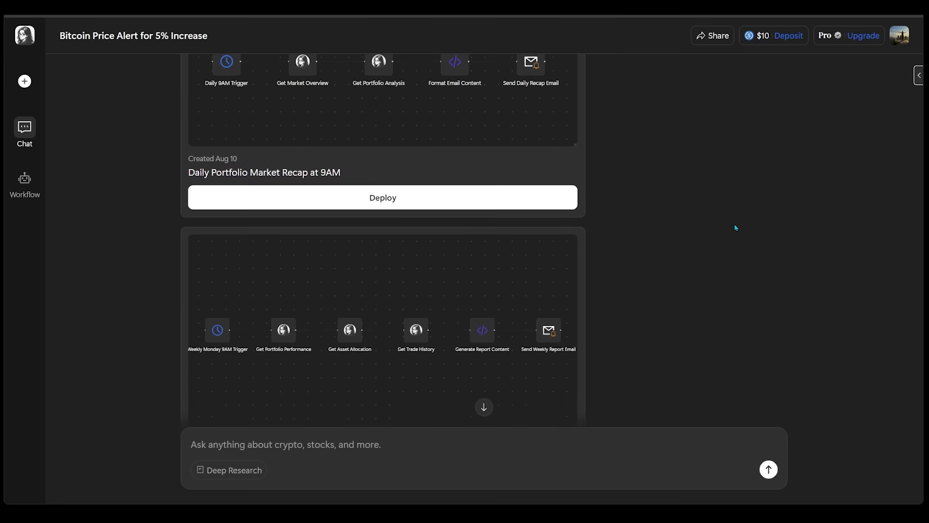
{"action": "scroll", "coordinate": [734, 226], "scroll_direction": "down", "scroll_amount": 3}
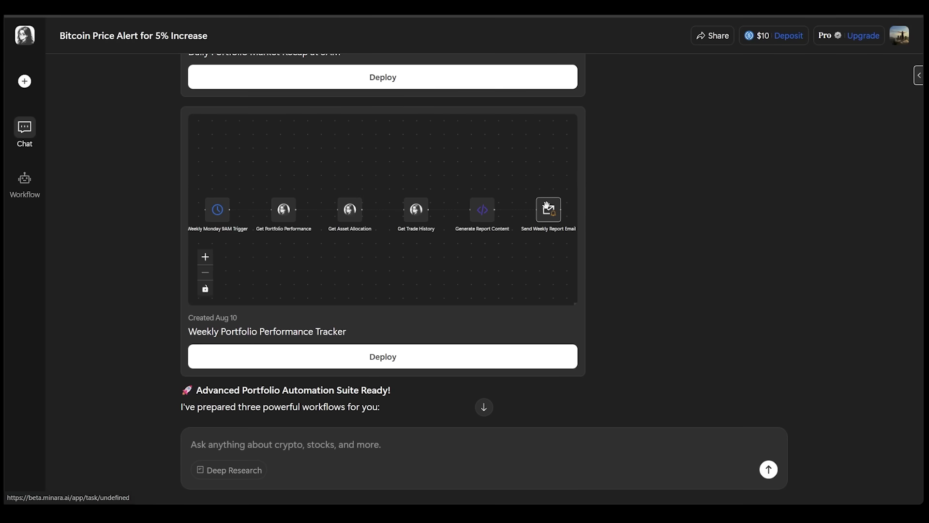
{"action": "scroll", "coordinate": [577, 208], "scroll_direction": "down", "scroll_amount": 10}
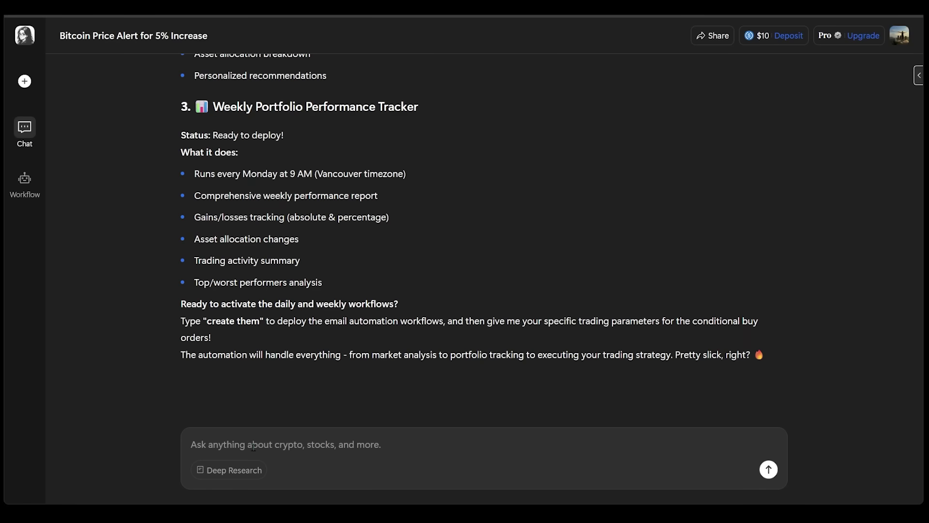
Send a $300 ETH ladder buy request at $2,900, $2,800 and $2,700
{"action": "type", "text": "Buy $300 of ETH in 3 parts when the price hits $2,900, $2,800, and $2,700"}
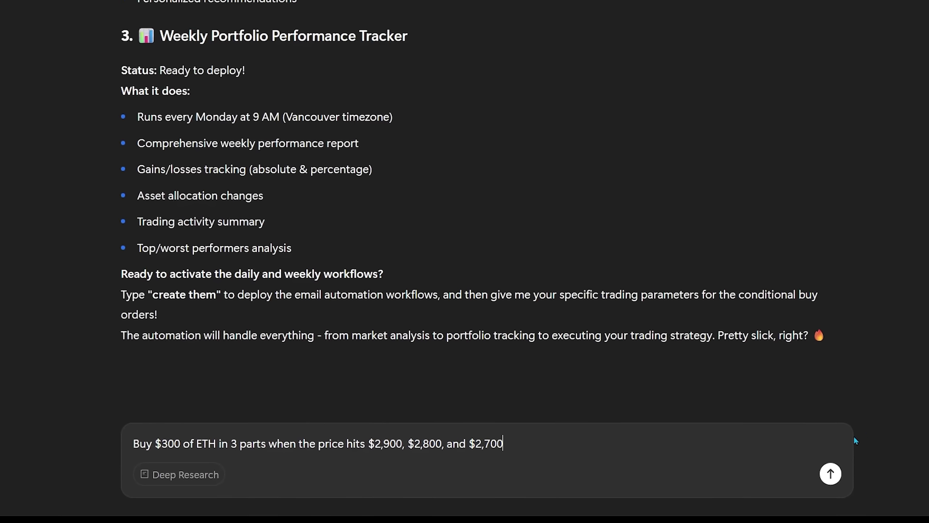
{"action": "key", "text": "Return"}
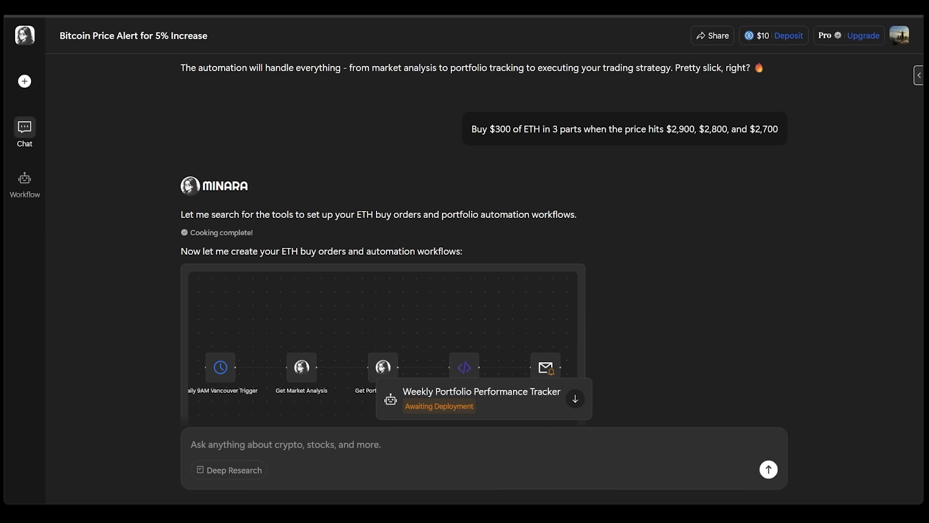
{"action": "scroll", "coordinate": [680, 144], "scroll_direction": "down", "scroll_amount": 3}
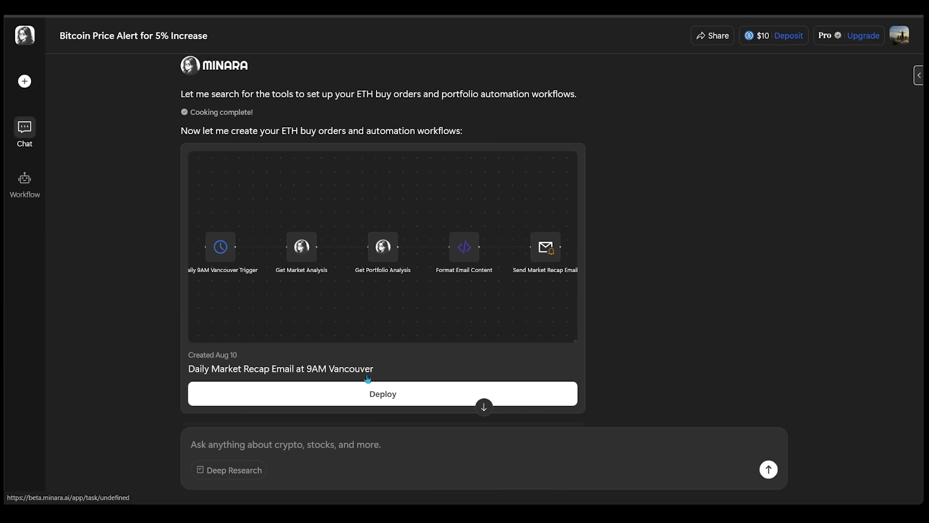
{"action": "scroll", "coordinate": [368, 380], "scroll_direction": "down", "scroll_amount": 8}
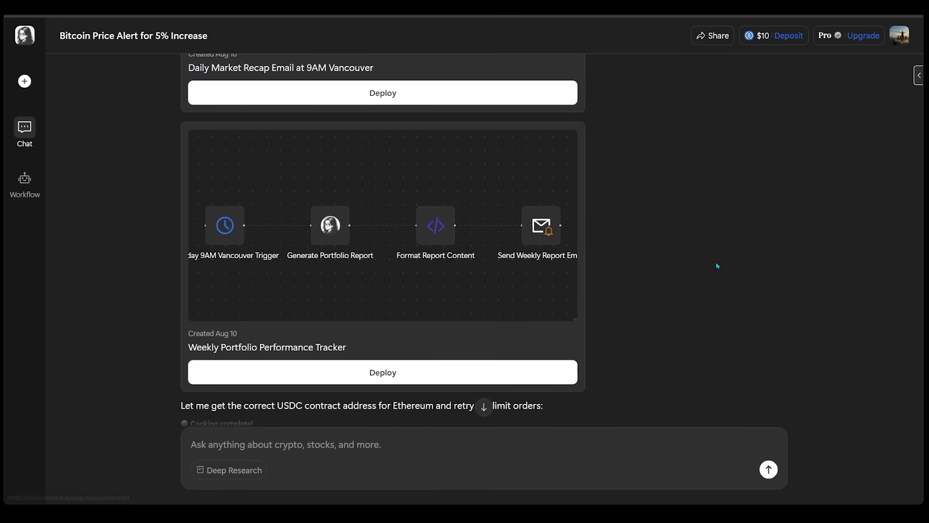
{"action": "scroll", "coordinate": [712, 252], "scroll_direction": "down", "scroll_amount": 5}
Review the three ladder buy orders alongside the recap and tracker email workflows
{"action": "scroll", "coordinate": [712, 255], "scroll_direction": "down", "scroll_amount": 5}
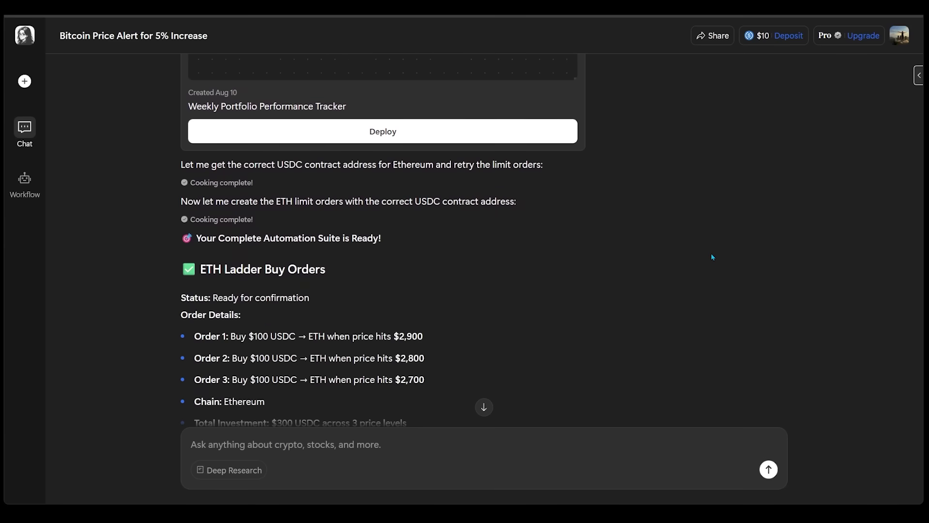
{"action": "scroll", "coordinate": [600, 144], "scroll_direction": "up", "scroll_amount": 5}
{"action": "scroll", "coordinate": [600, 145], "scroll_direction": "down", "scroll_amount": 2}
{"action": "scroll", "coordinate": [600, 147], "scroll_direction": "down", "scroll_amount": 3}
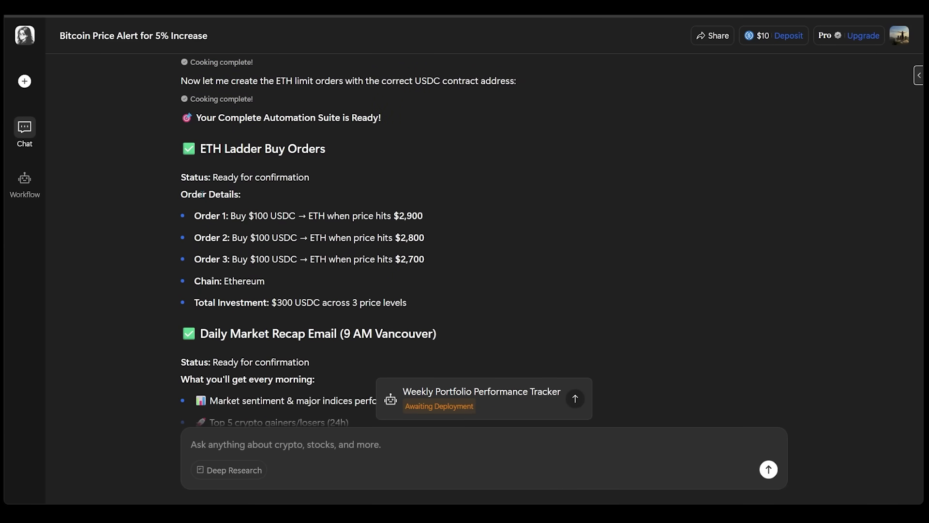
{"action": "scroll", "coordinate": [202, 194], "scroll_direction": "down", "scroll_amount": 11}
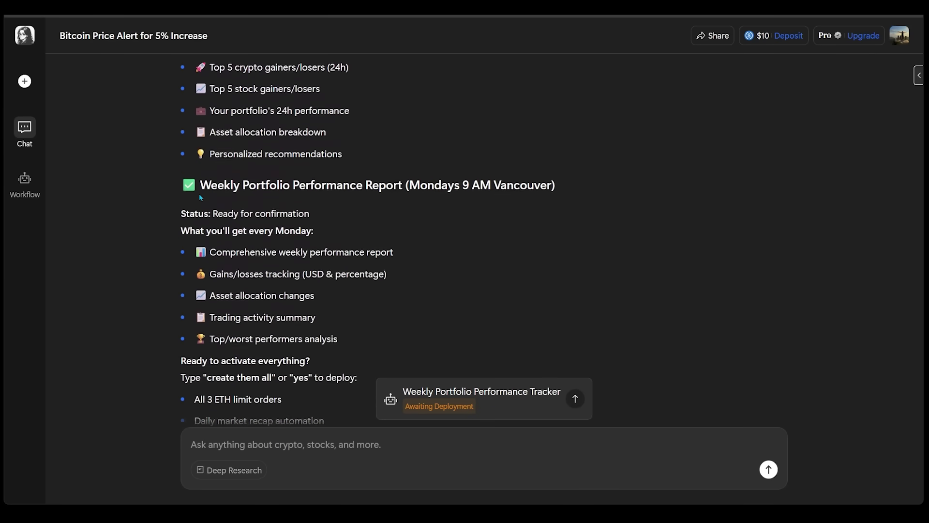
{"action": "scroll", "coordinate": [201, 197], "scroll_direction": "down", "scroll_amount": 2}
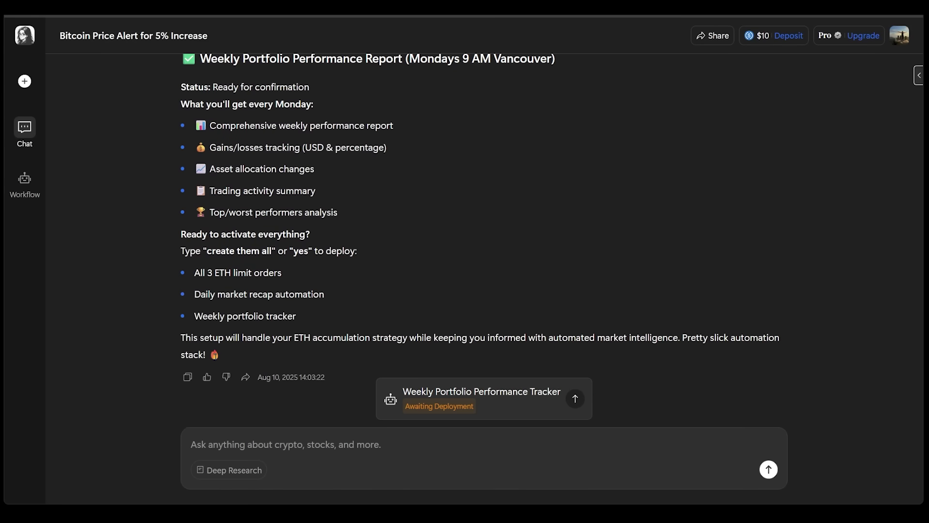